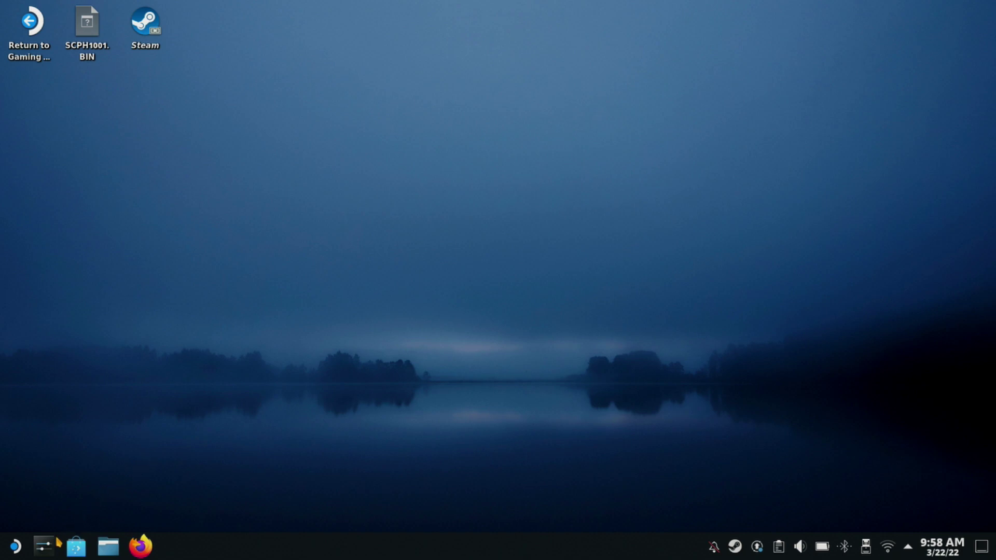
Open the Discover software center and browse to the Emulators category under the Games applications.
left_click(77, 547)
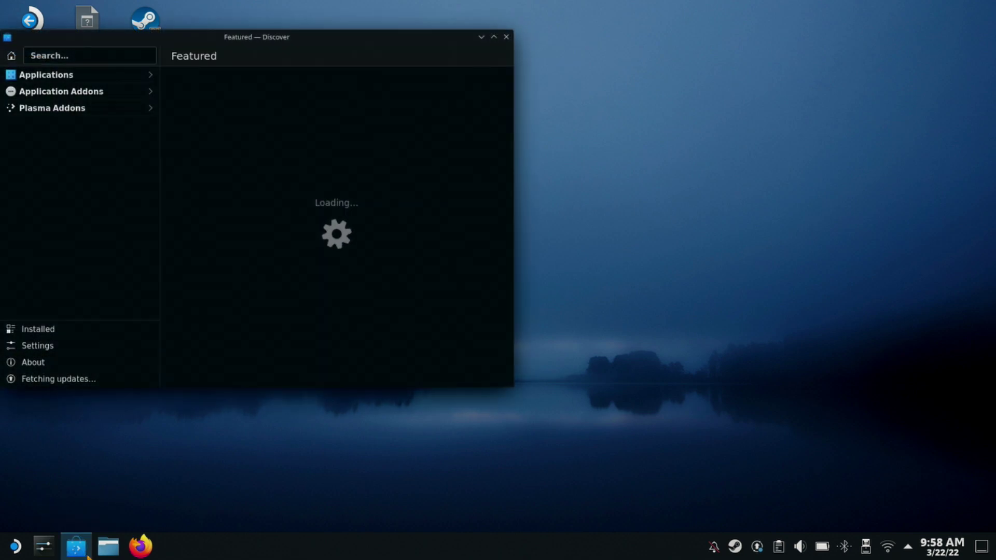
mouse_move(87, 557)
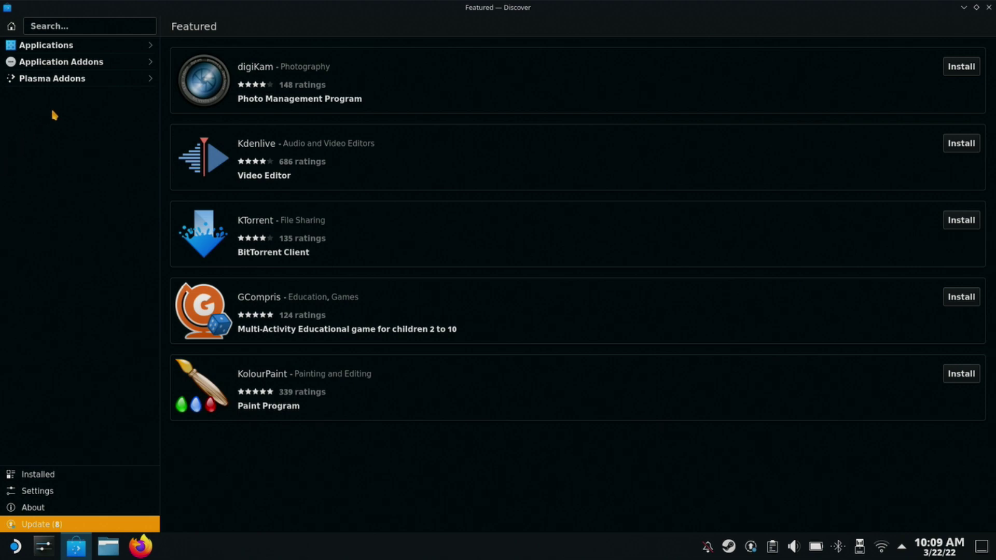
left_click(134, 46)
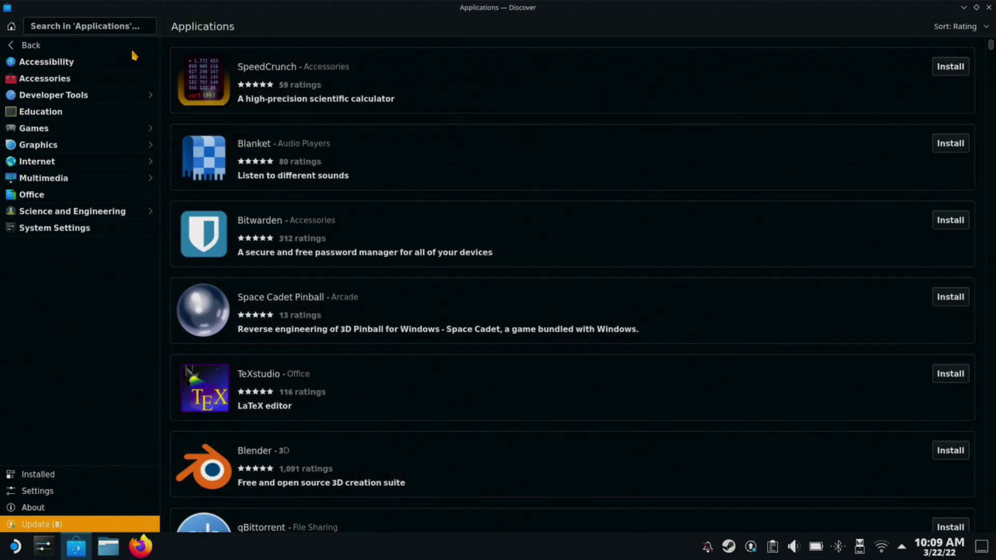
left_click(97, 135)
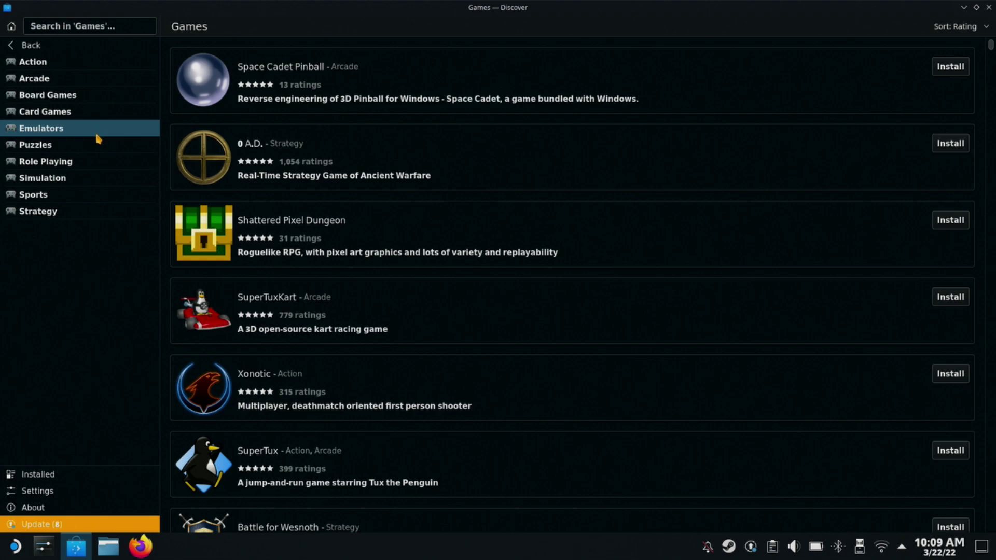
left_click(97, 136)
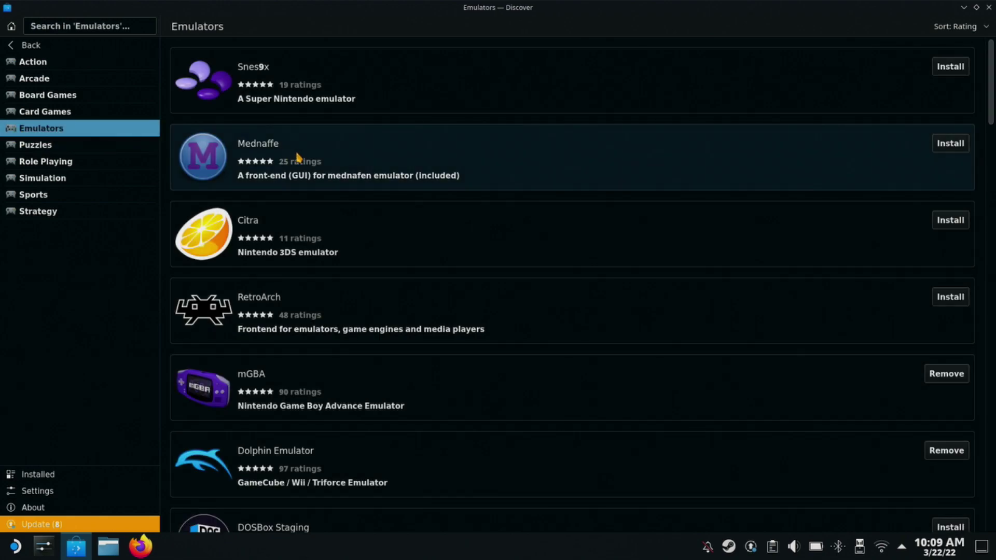
Look through the emulator list, open the Dolphin Emulator page, and restore the software center window to its smaller size.
scroll(324, 159, "down", 5)
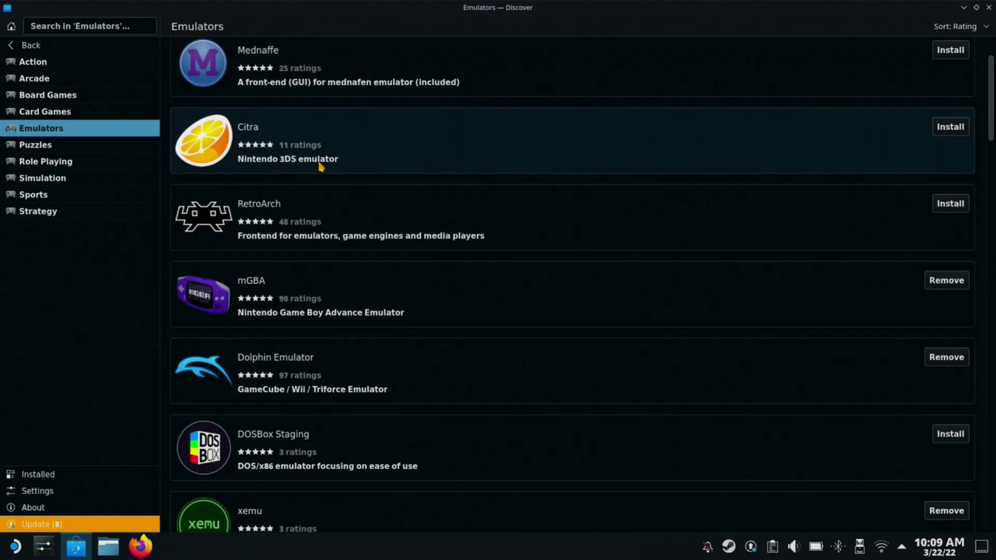
scroll(309, 178, "down", 3)
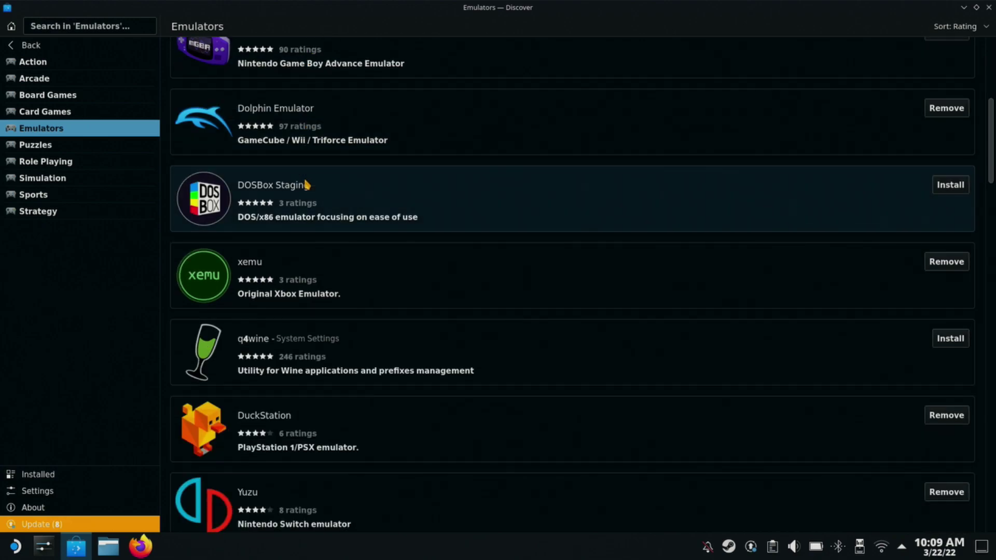
scroll(300, 182, "up", 5)
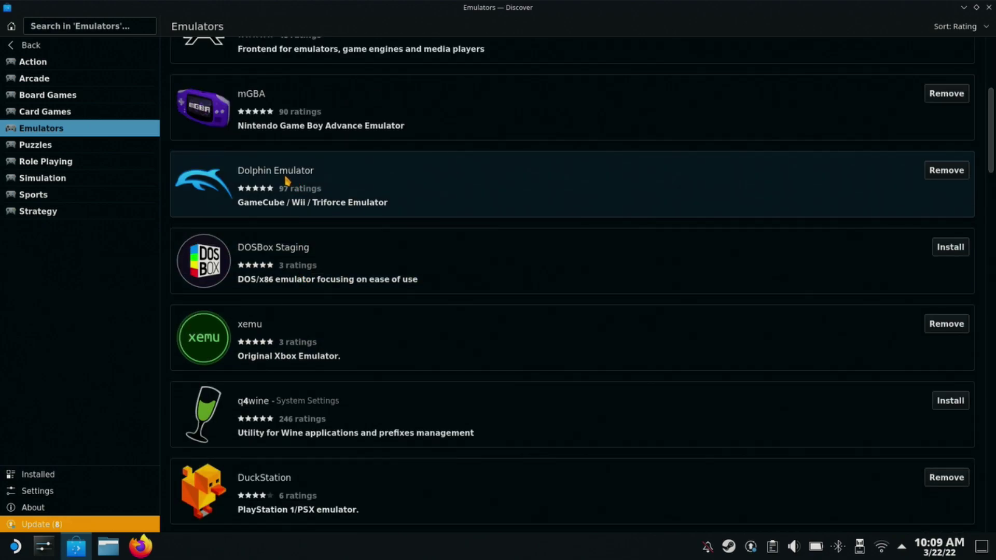
scroll(280, 194, "up", 2)
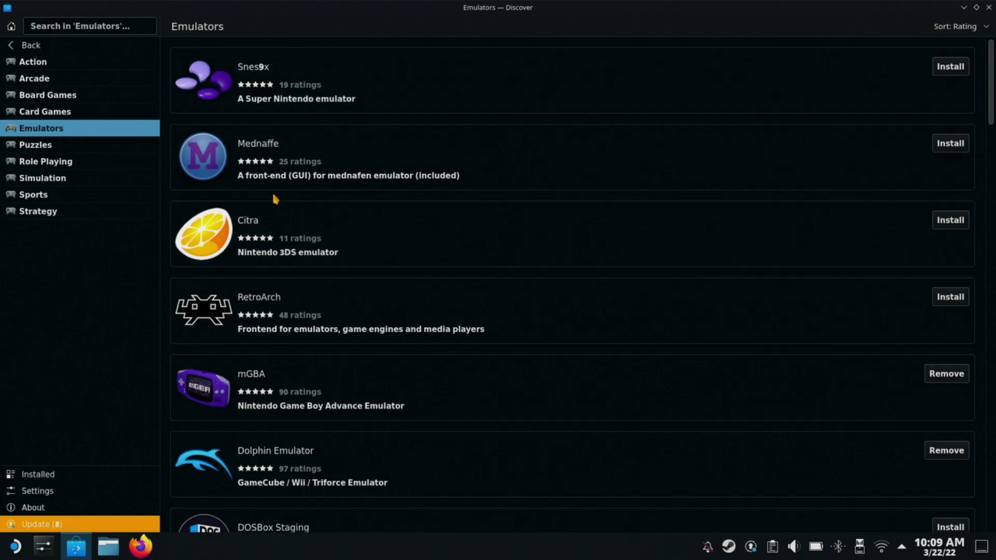
scroll(265, 207, "down", 2)
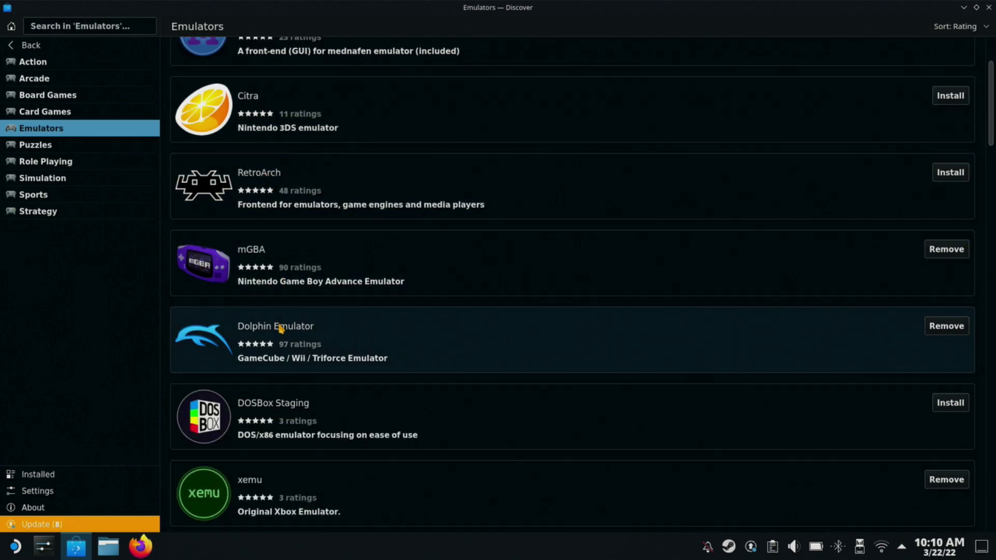
left_click(277, 332)
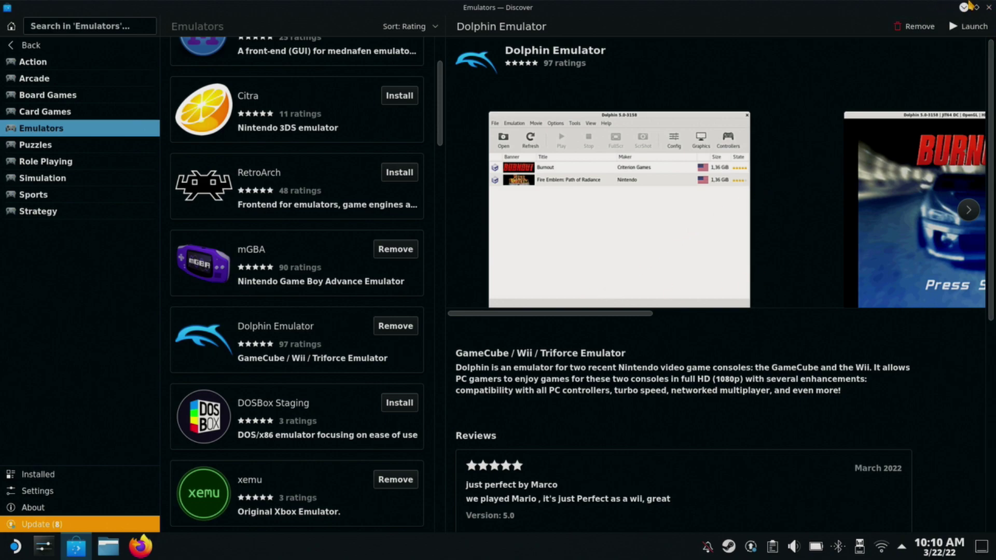
left_click(976, 7)
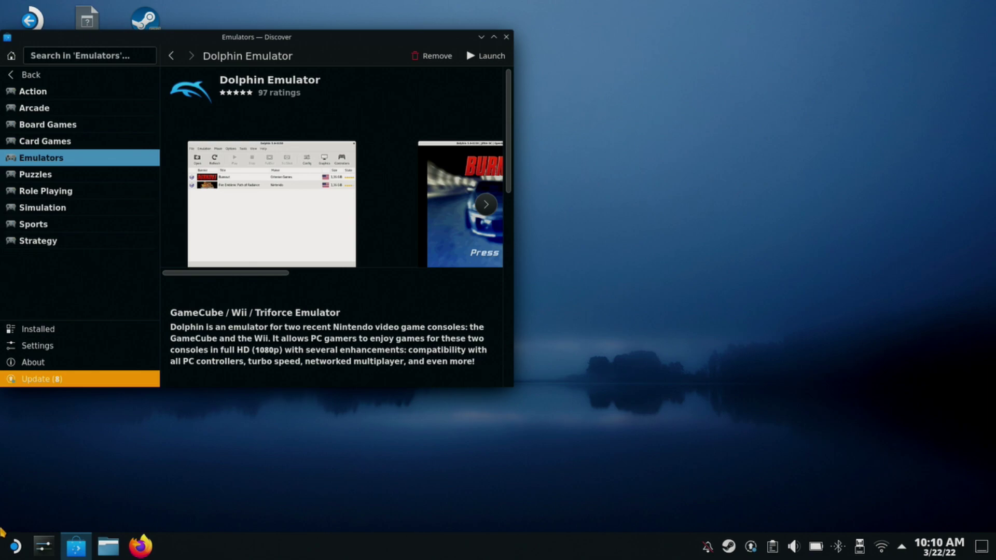
Launch Dolphin Emulator from the list of all installed applications and maximize its window.
left_click(15, 546)
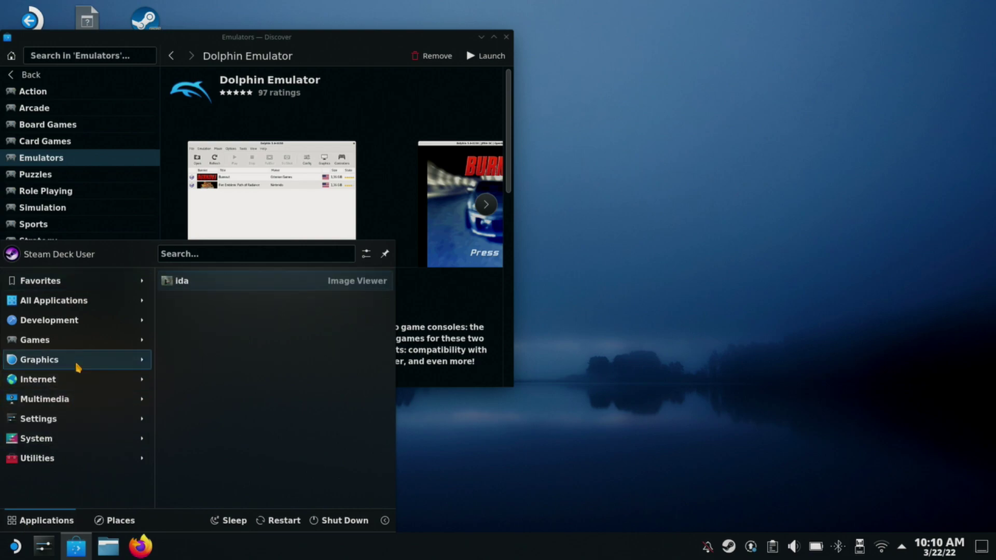
mouse_move(93, 305)
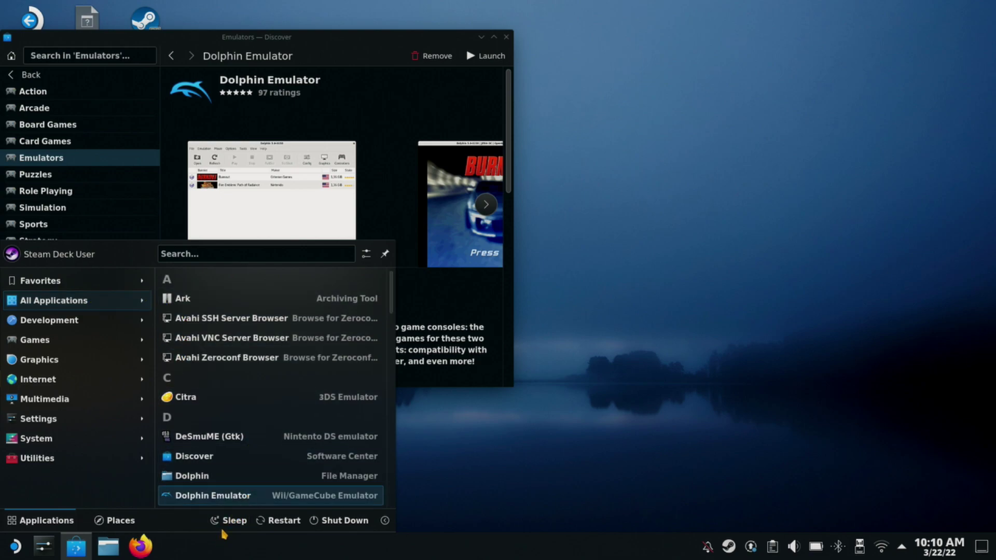
left_click(264, 499)
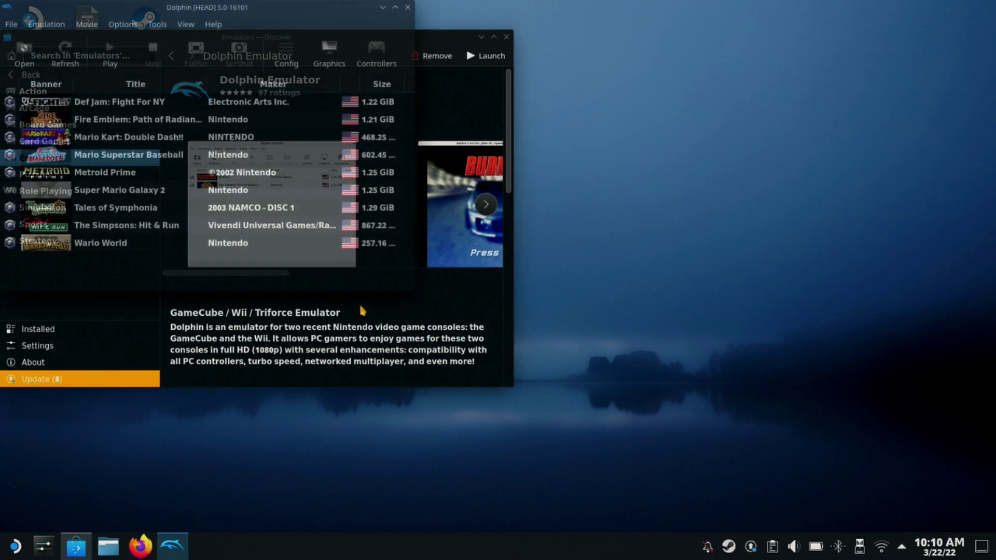
left_click_drag(349, 27, 400, 145)
left_click(445, 125)
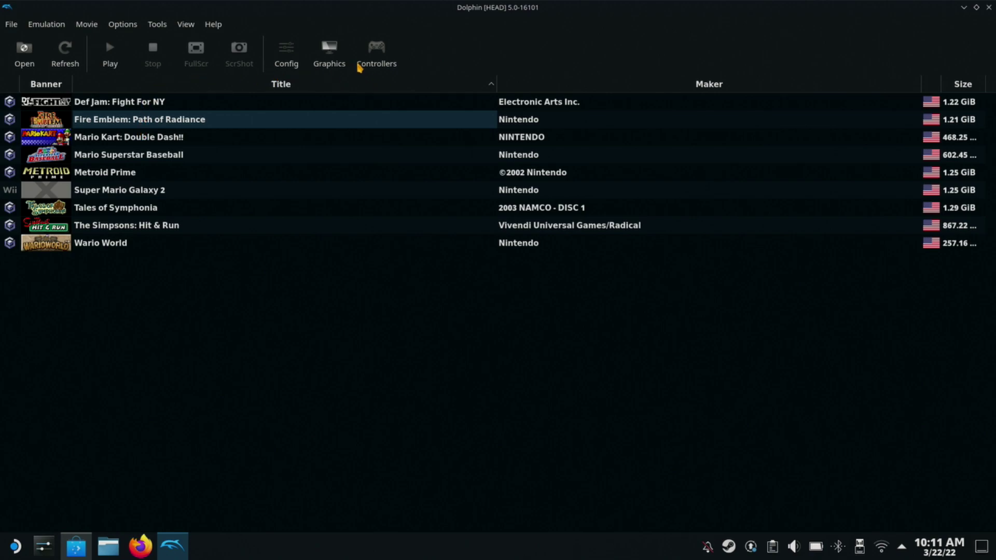
Open the controller settings and choose Standard Controller for GameCube Port 1.
left_click(371, 66)
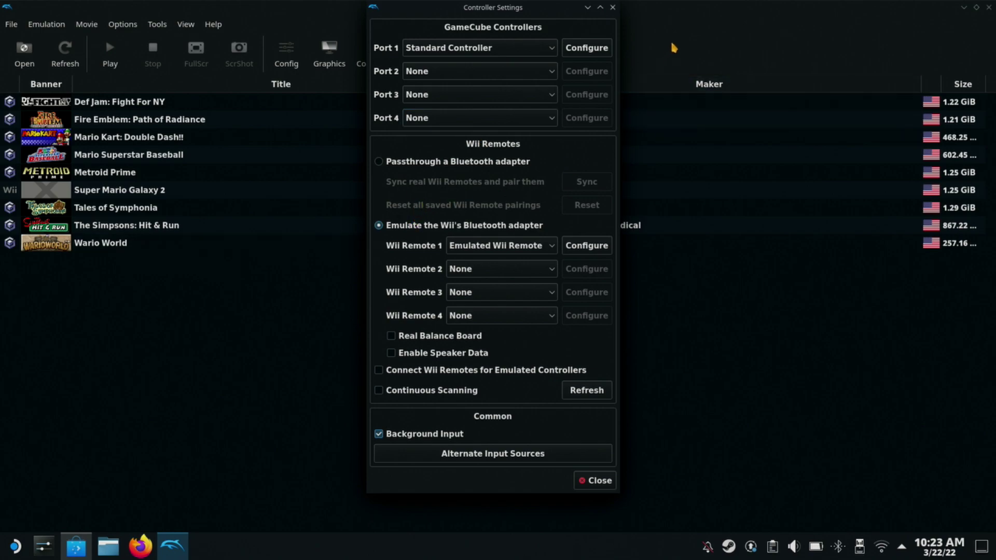
left_click(550, 48)
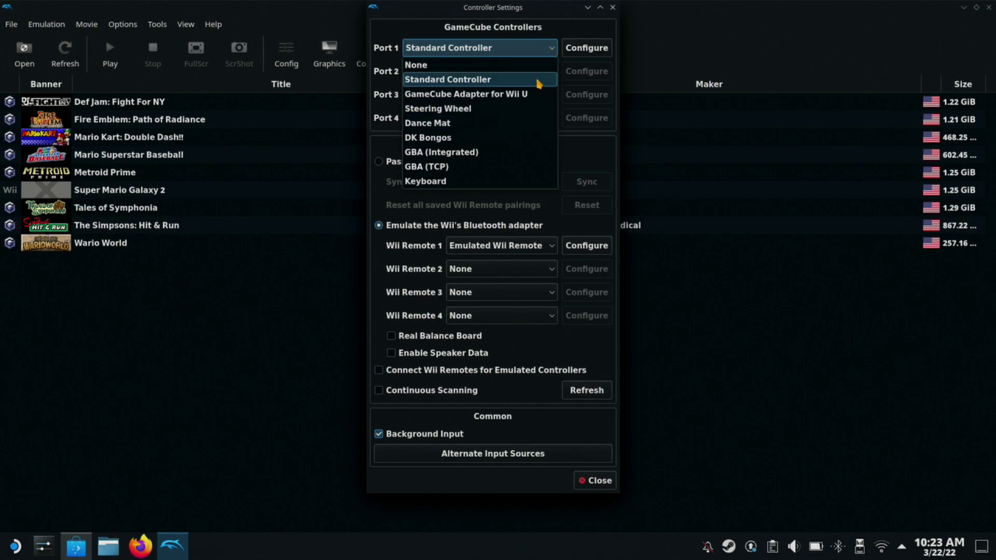
left_click(536, 81)
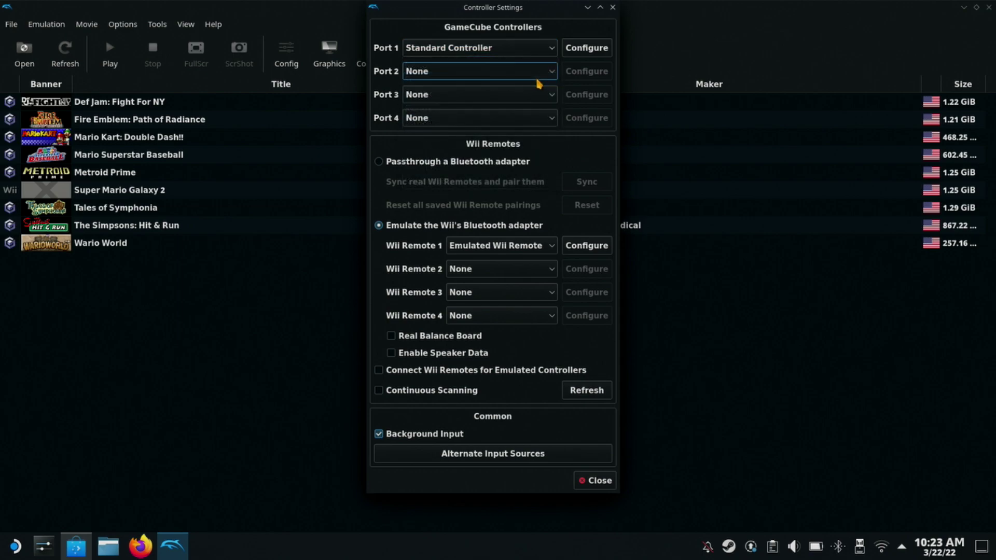
Open the configuration of the Port 1 GameCube controller and choose SDL/0/Microsoft X-Box 360 pad as its device.
left_click(576, 55)
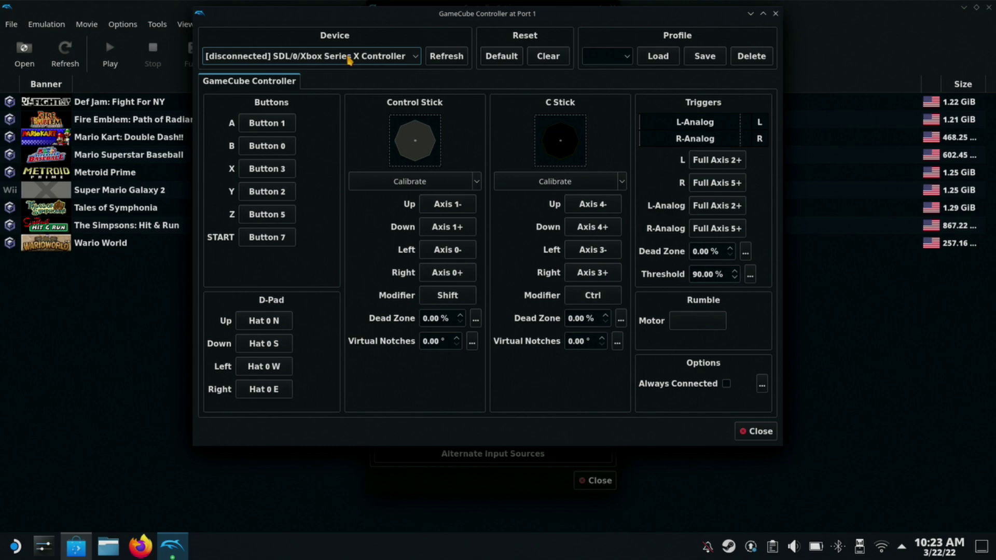
left_click(348, 58)
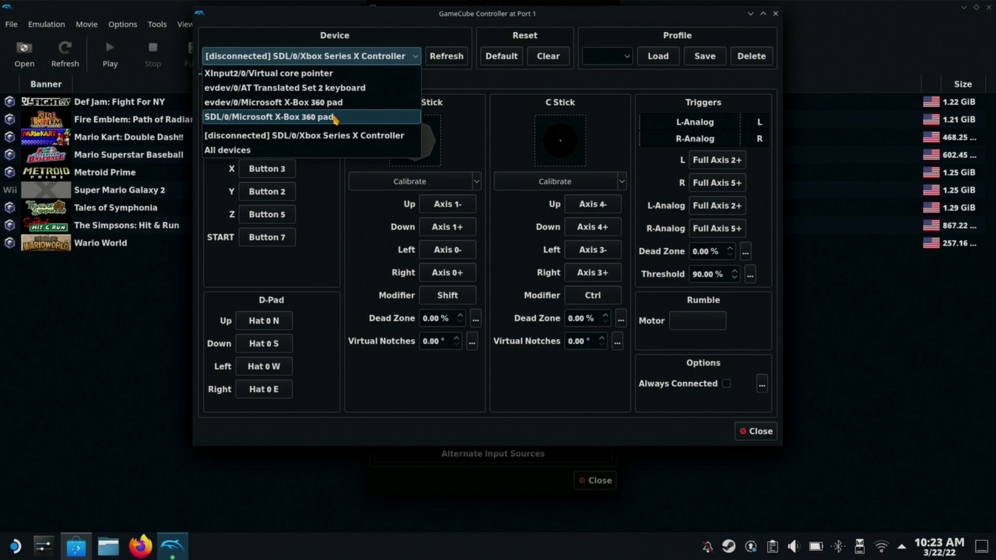
left_click(334, 118)
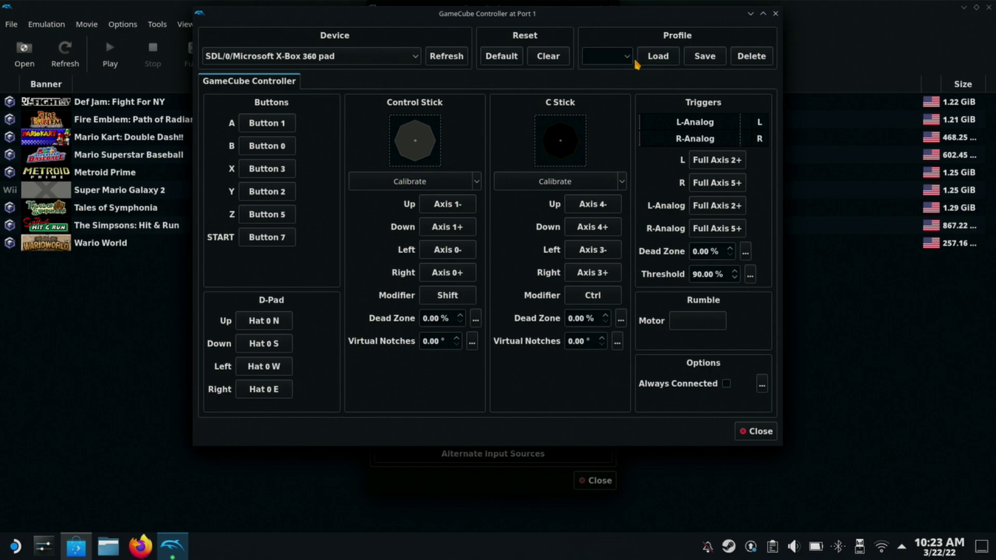
Load the saved "deck" profile for the Port 1 controller and close the controller settings.
left_click(619, 61)
left_click(629, 57)
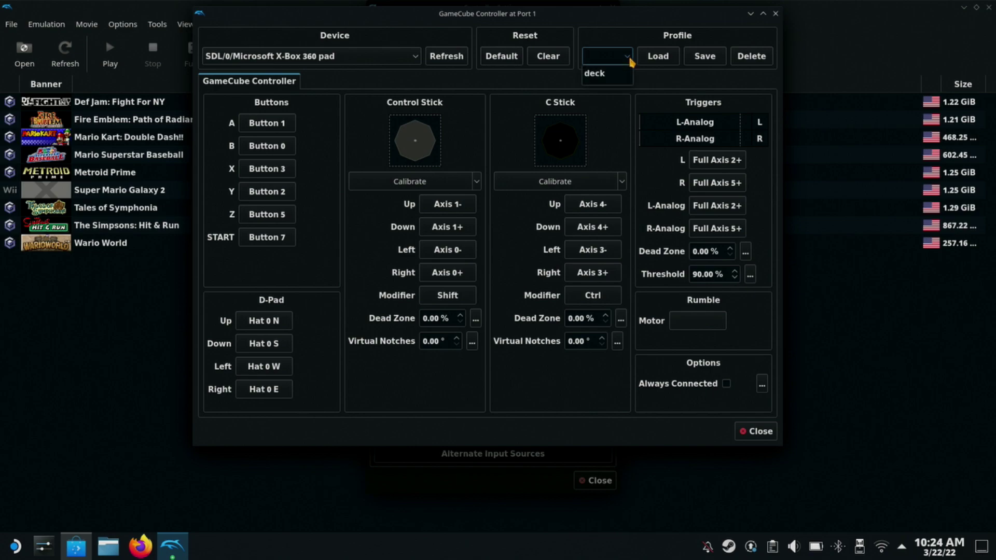
left_click(616, 78)
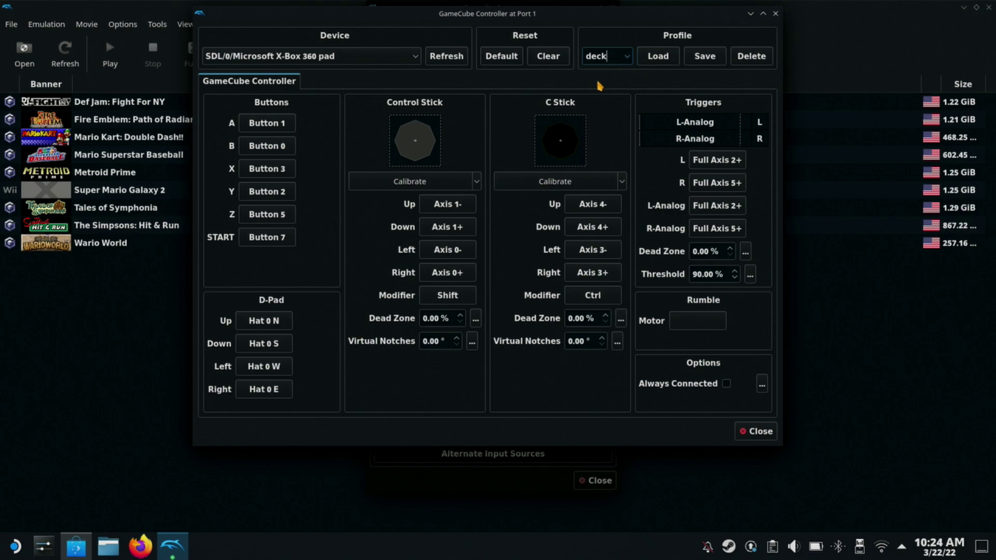
left_click(675, 58)
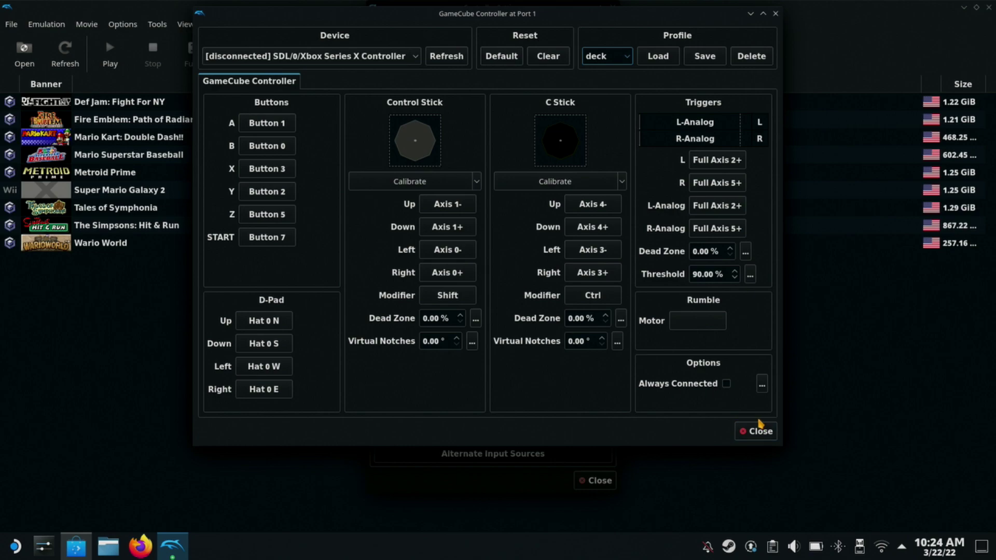
left_click(755, 431)
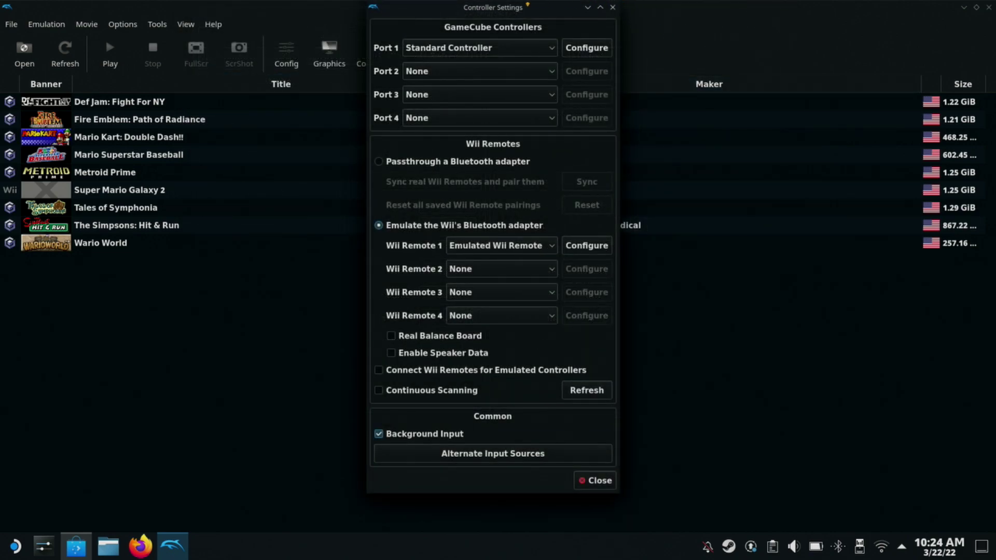
left_click(611, 9)
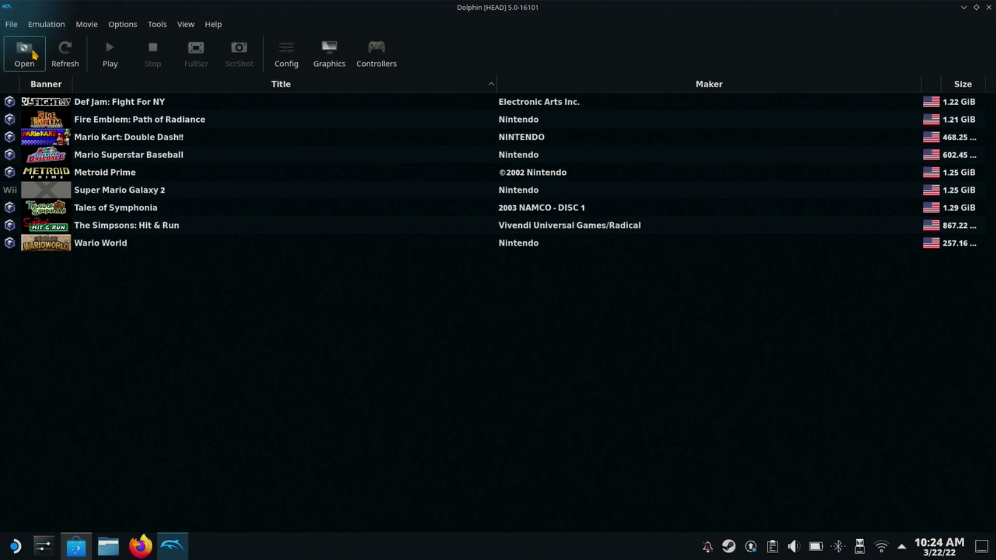
Show the game file selection dialog and dismiss it, and start Metroid Prime from the game list.
left_click(37, 52)
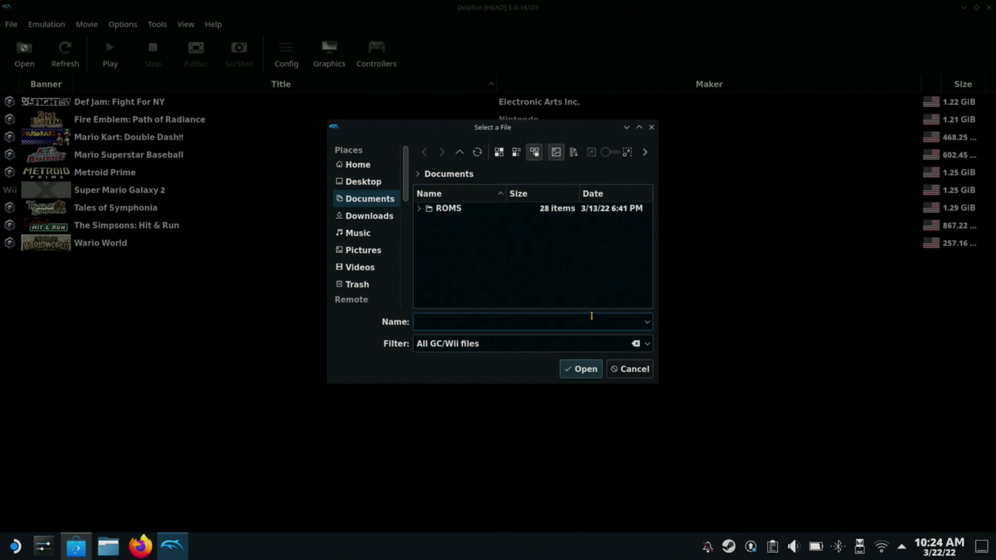
left_click(645, 371)
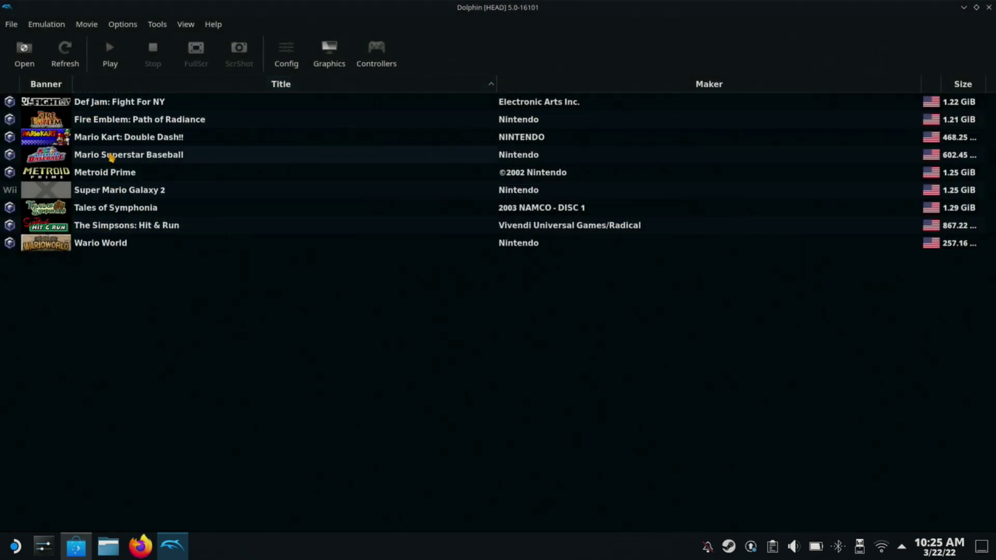
left_click(114, 173)
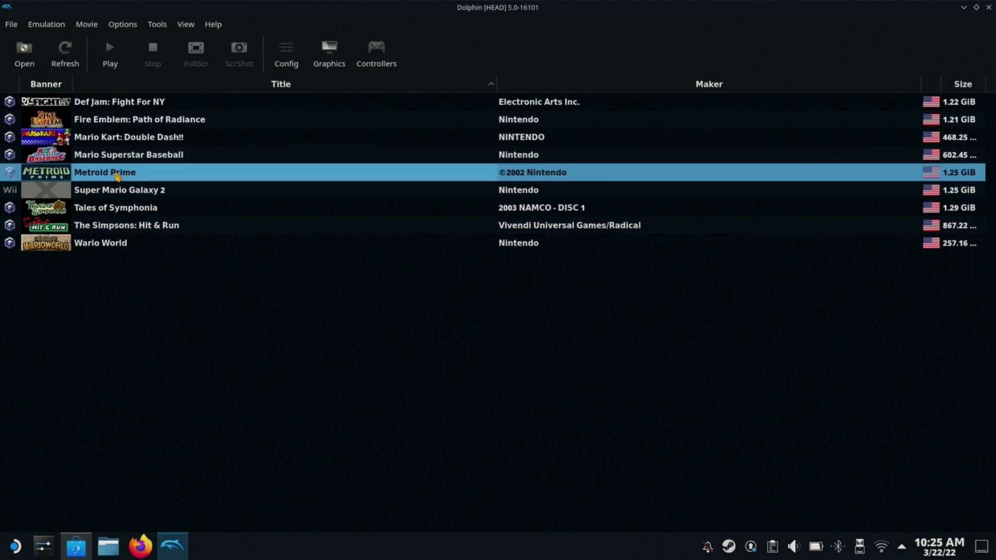
left_click(29, 59)
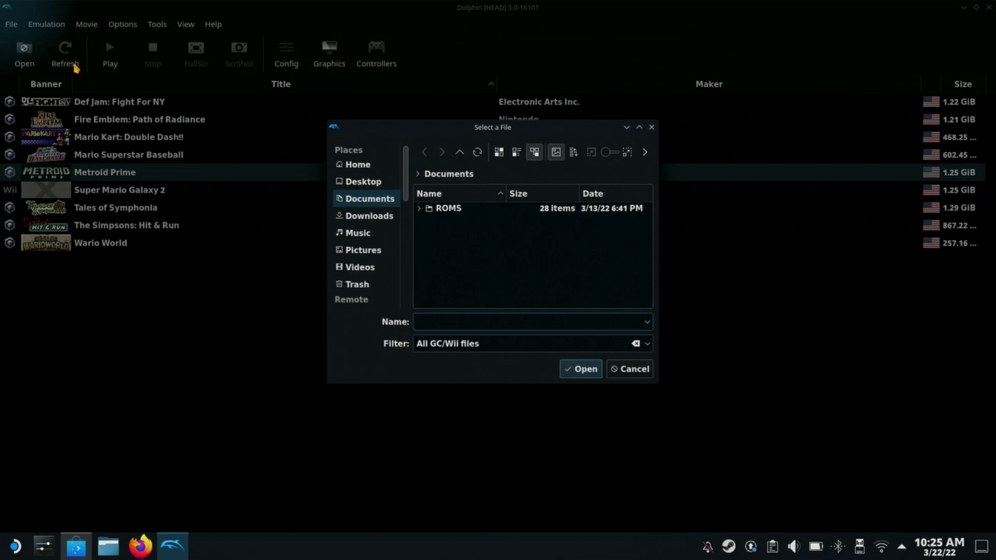
left_click(631, 370)
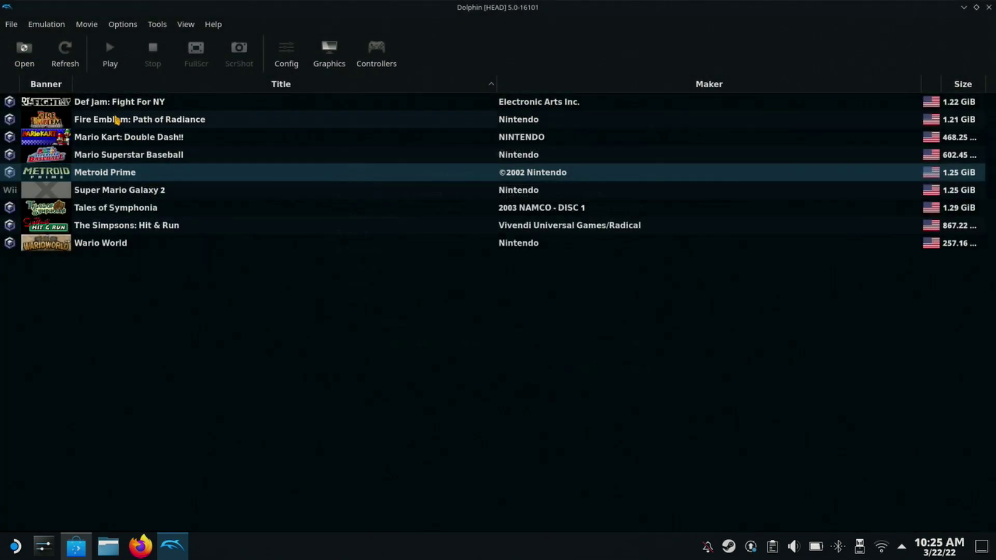
left_click(108, 60)
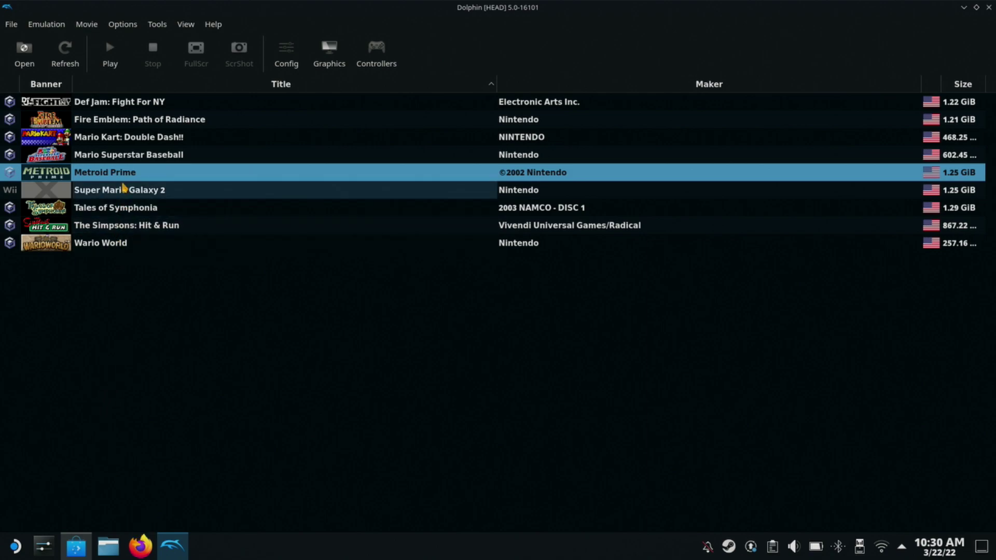
Open the audio settings to review the DSP emulation engine and backend options, and close them unchanged.
left_click(134, 27)
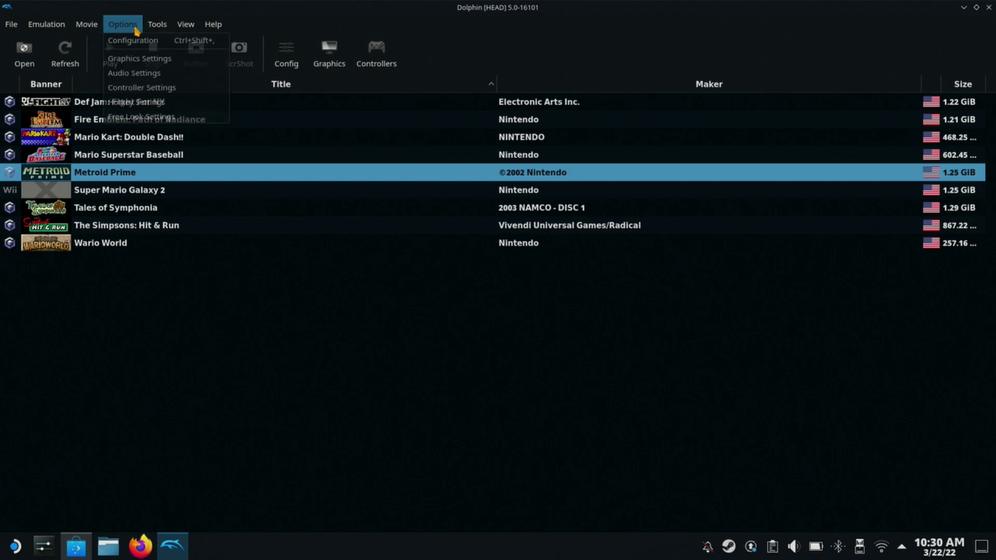
left_click(127, 73)
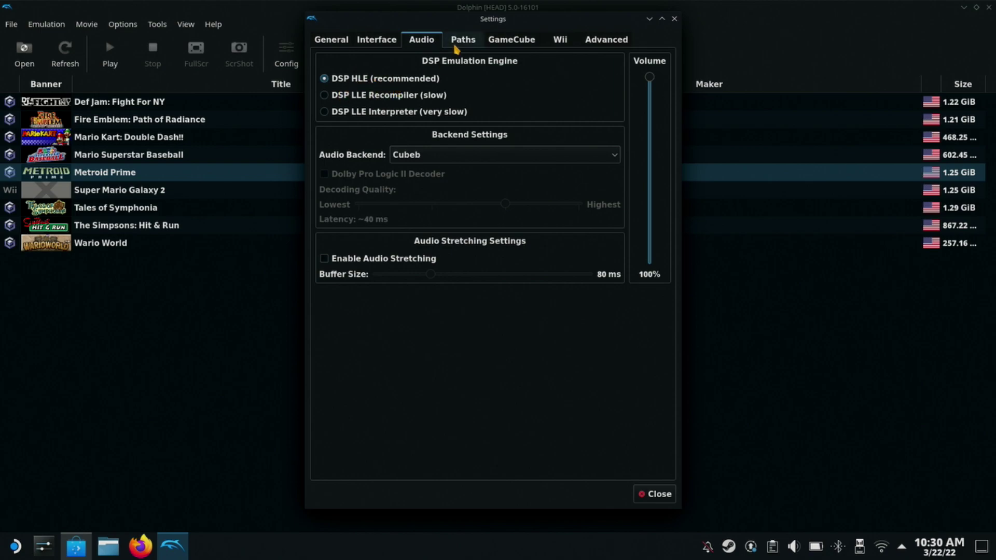
left_click_drag(458, 17, 314, 57)
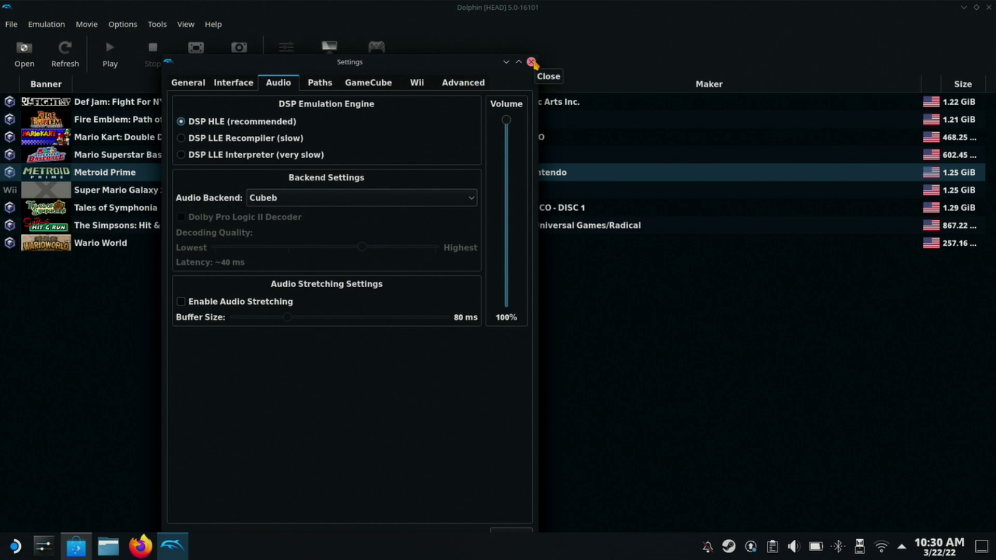
left_click(532, 62)
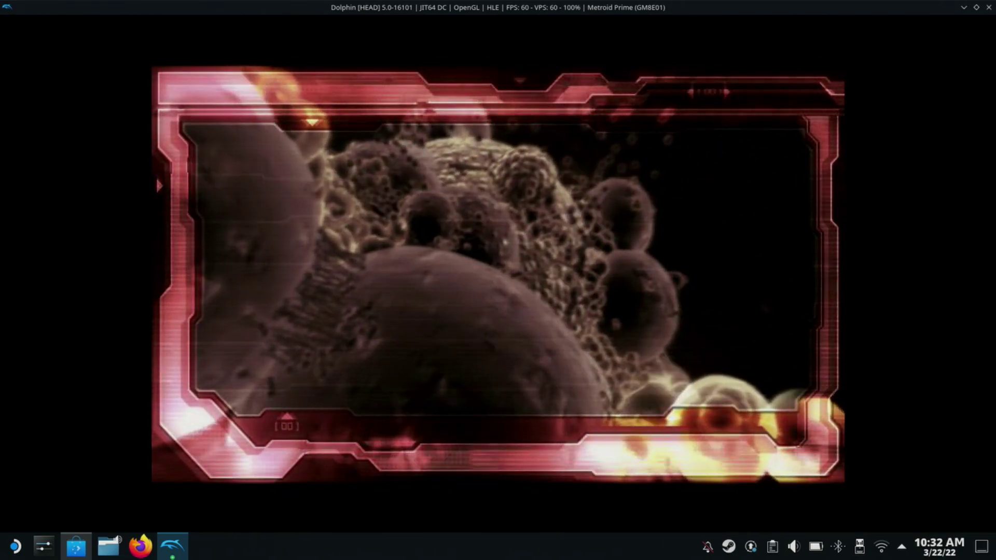
Advance past the Metroid Prime title screen and start a new game in the first save slot.
key("Return")
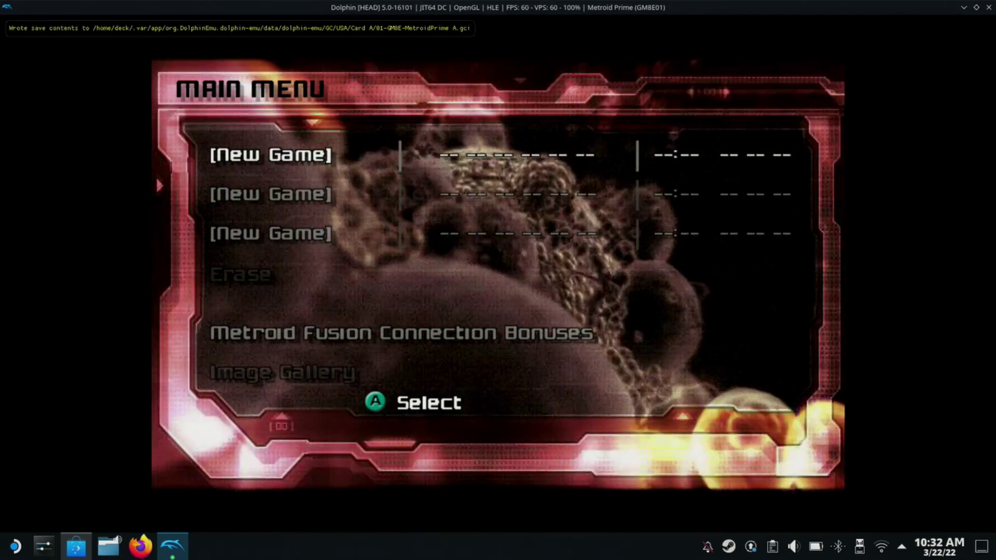
key("Return")
key("Return")
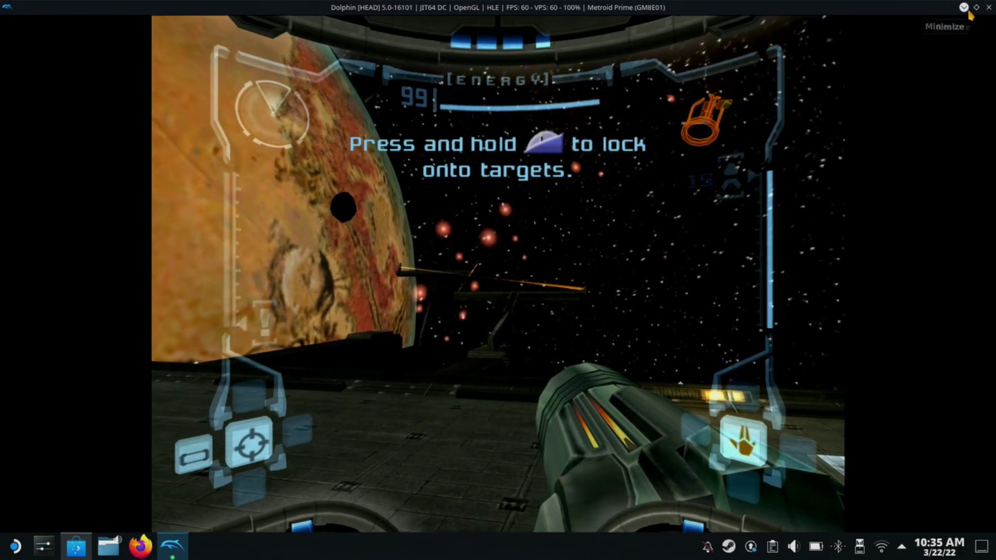
Minimize the running game, begin saving its state to a file, and choose the Desktop folder as the destination.
left_click(965, 9)
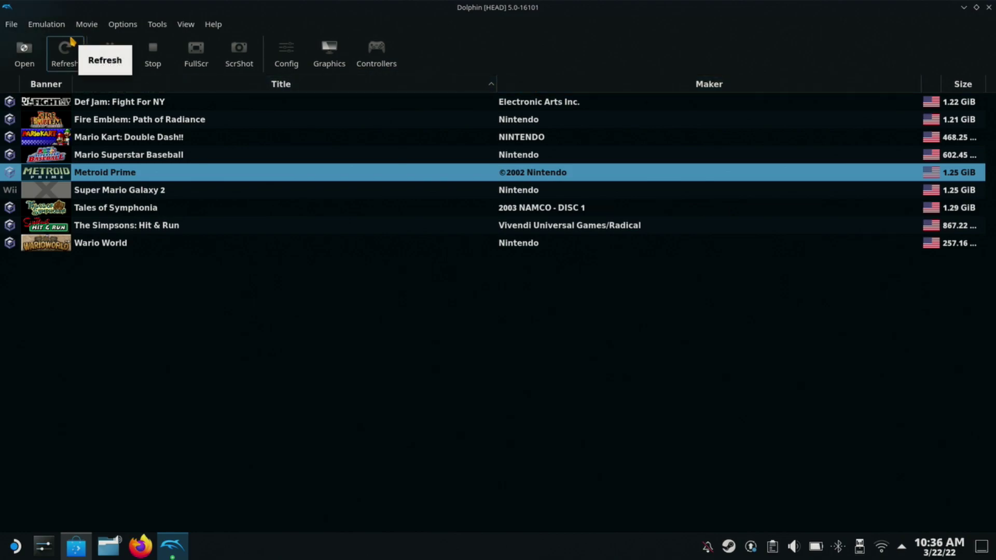
left_click(64, 30)
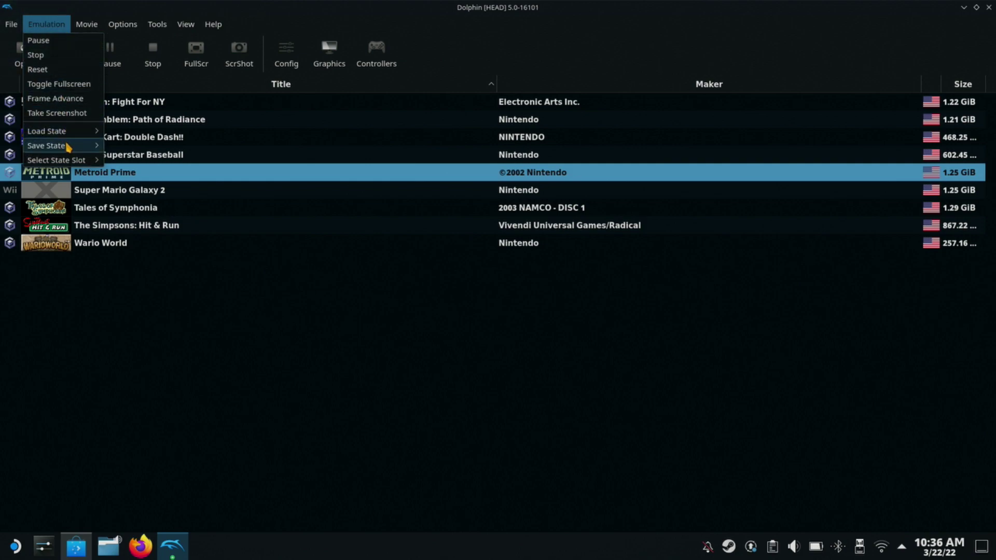
mouse_move(68, 148)
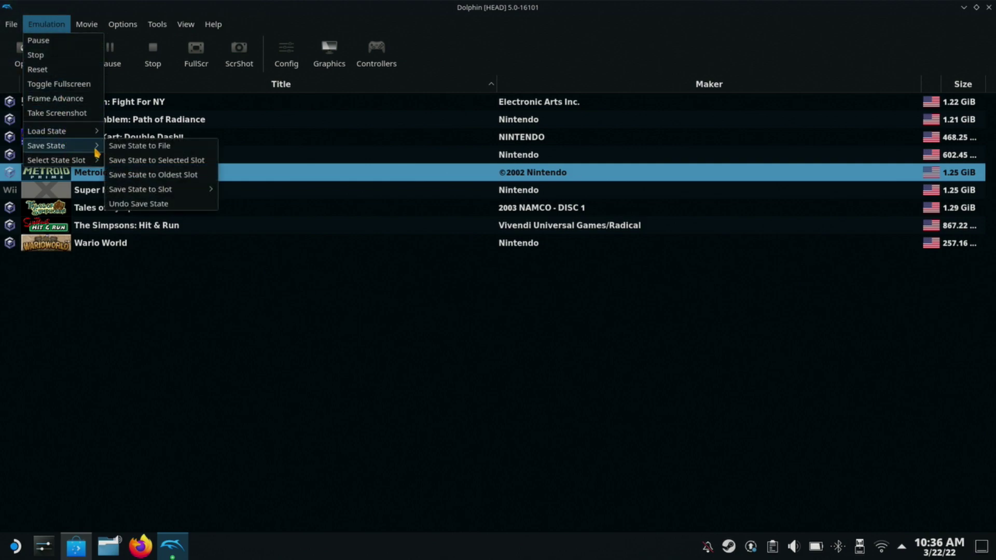
left_click(116, 149)
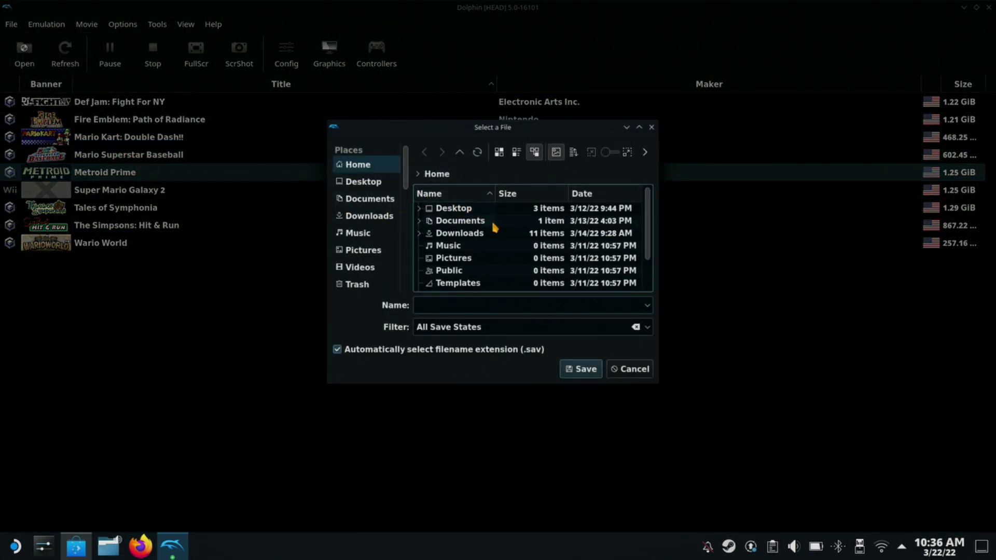
double_click(464, 213)
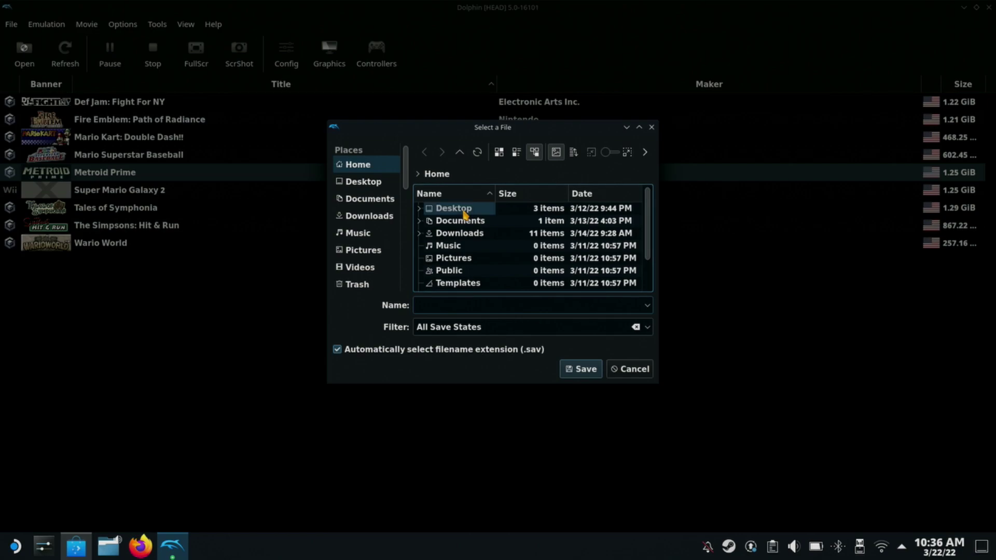
left_click(456, 305)
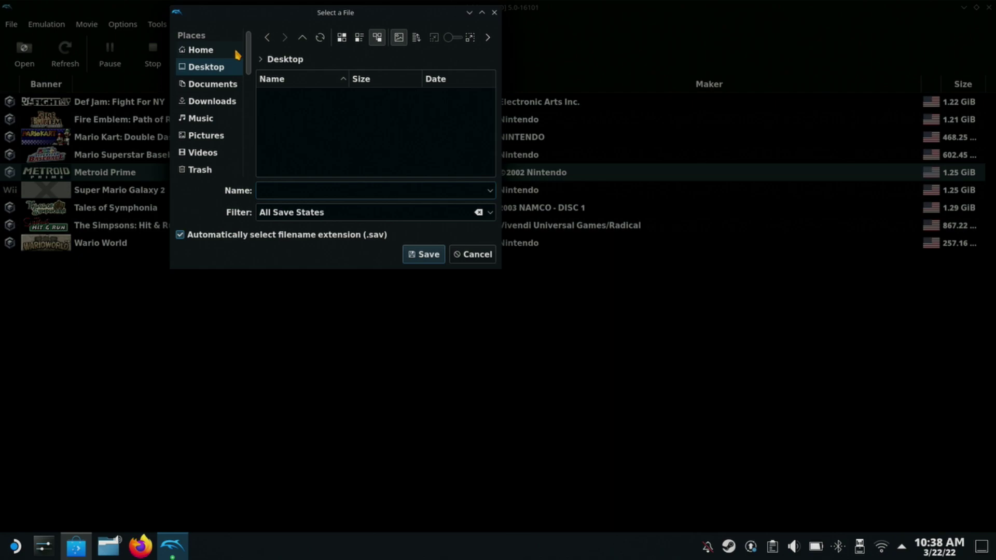
Name the save state file metroid and save it on the Desktop.
type("metroif")
key("BackSpace")
type("d")
left_click(436, 255)
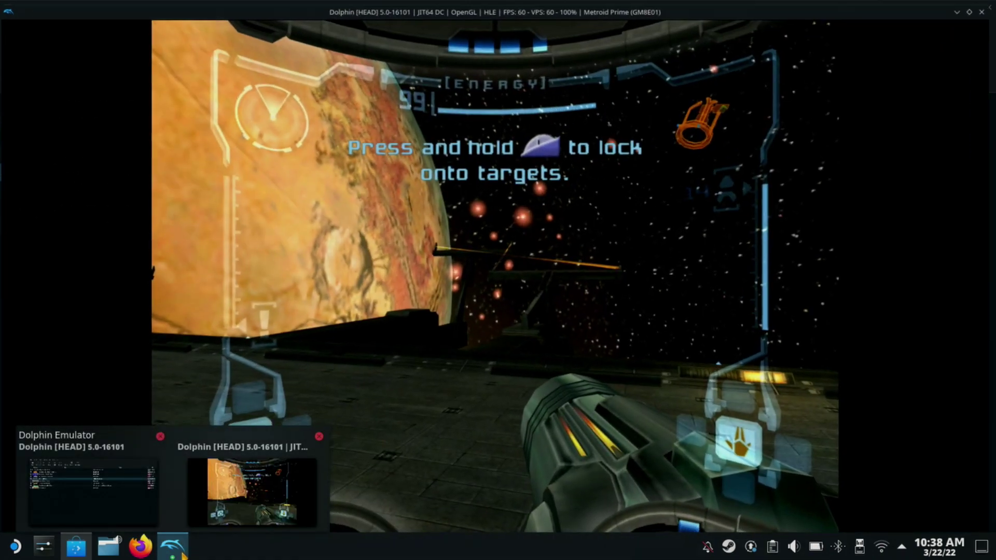
Return to the emulator's main window, stop the running Metroid Prime emulation and start the game again.
left_click(195, 533)
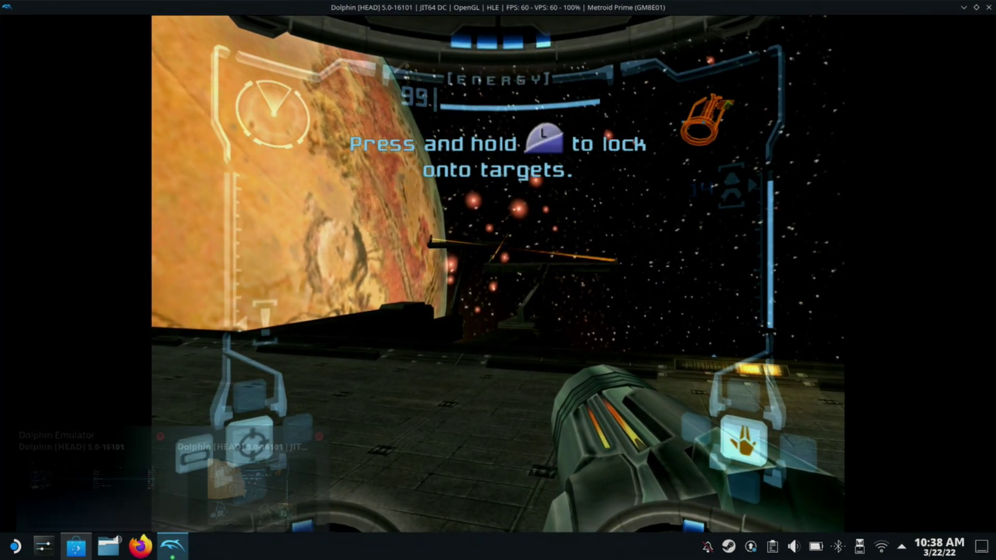
left_click(173, 545)
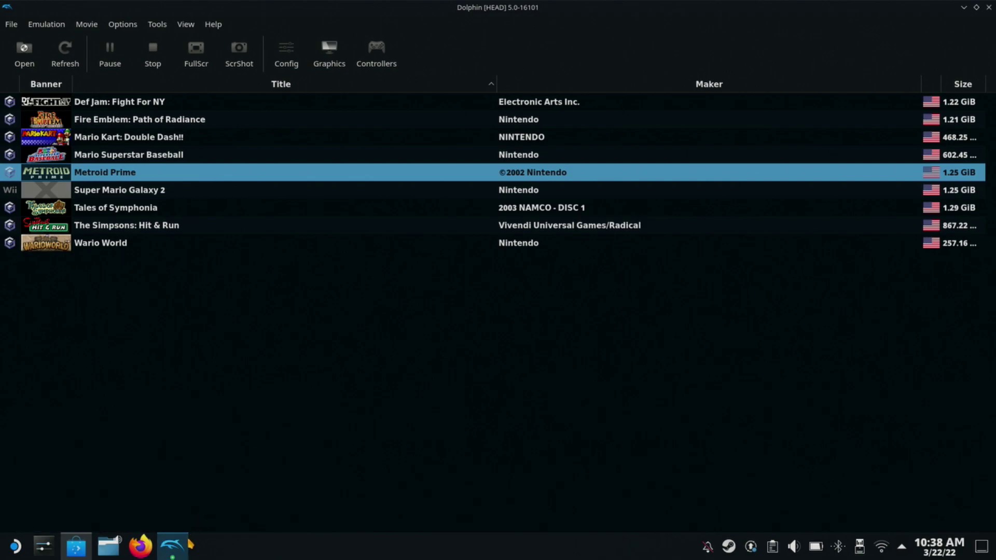
left_click(177, 555)
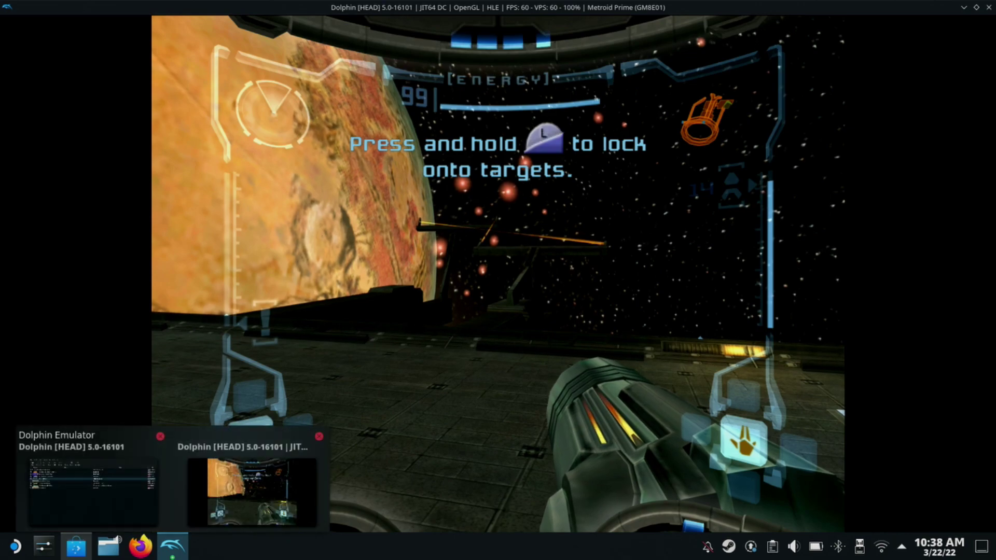
left_click(93, 493)
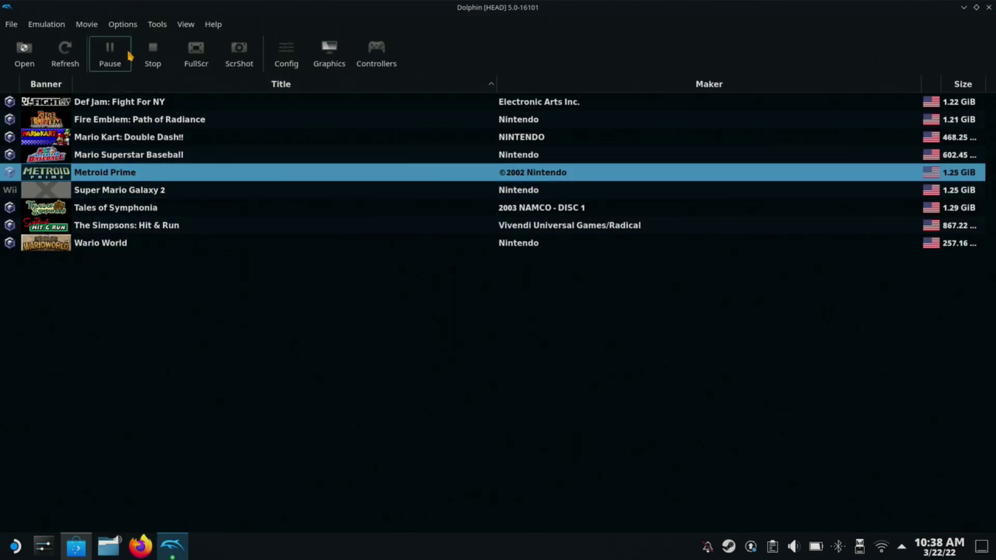
left_click(152, 59)
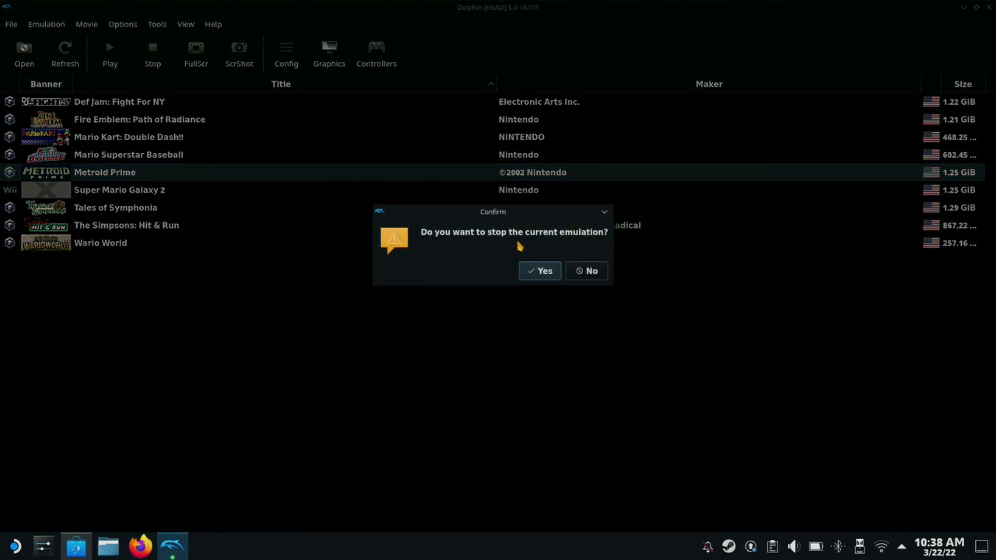
left_click(541, 270)
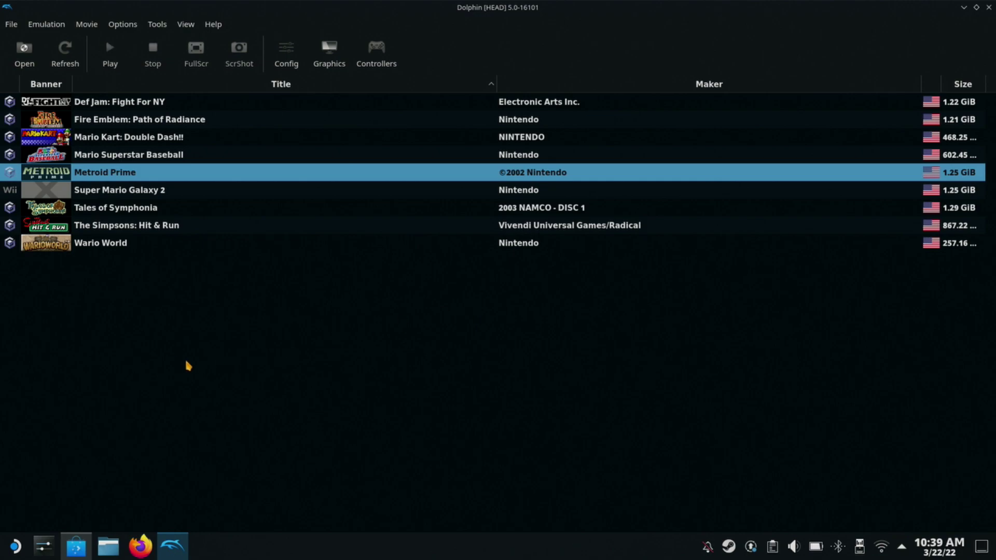
left_click(129, 54)
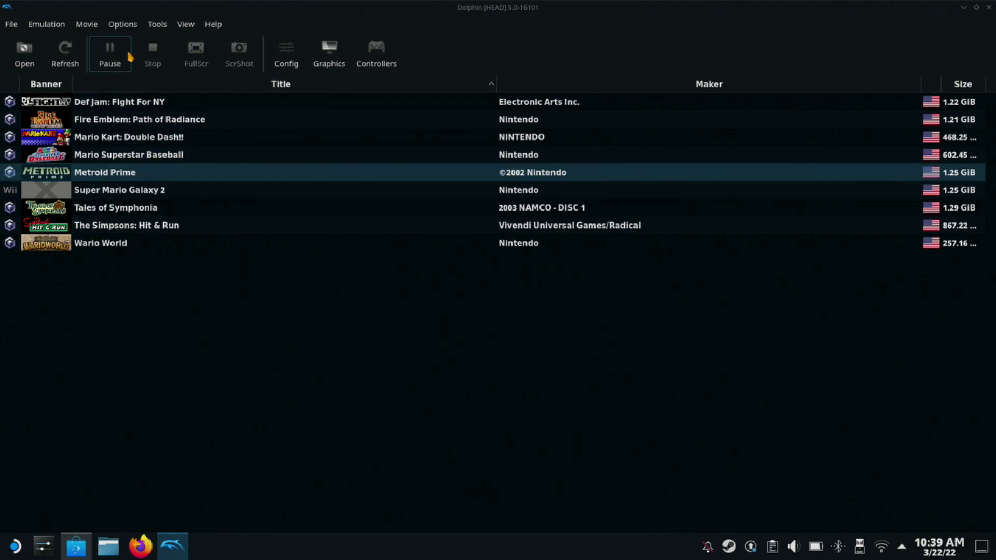